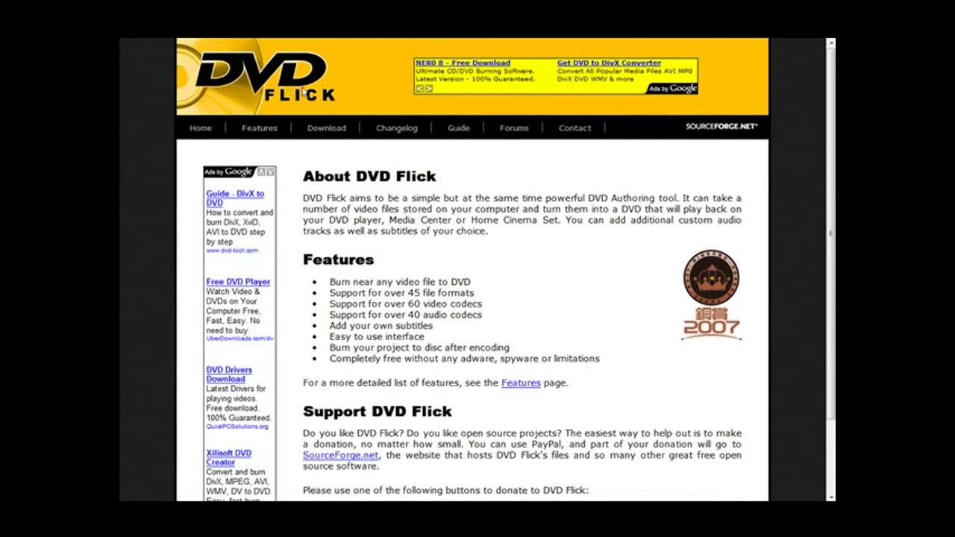
Step: Save the installer dvdflick_setup_1.3.0.0_beta_build616.exe from the SourceForge download page
left_click(322, 130)
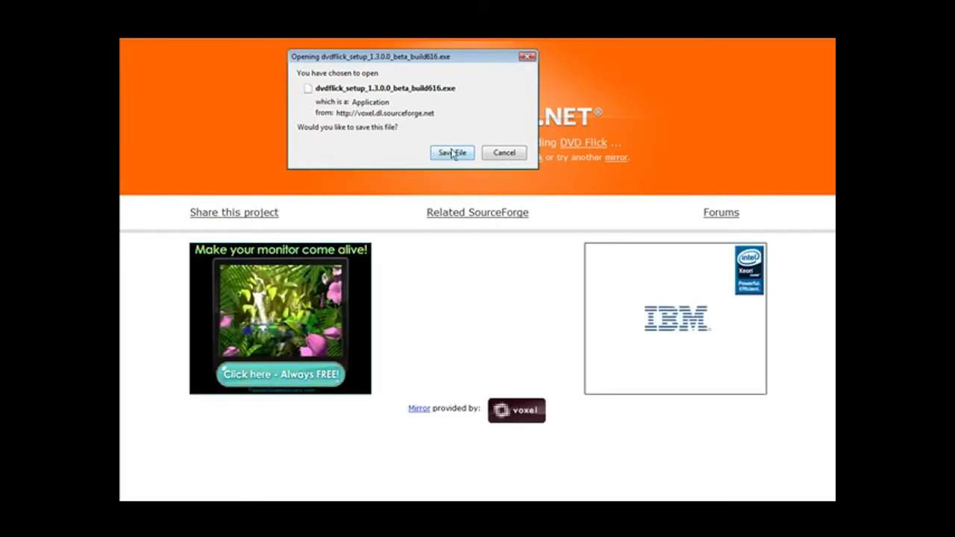
left_click(479, 153)
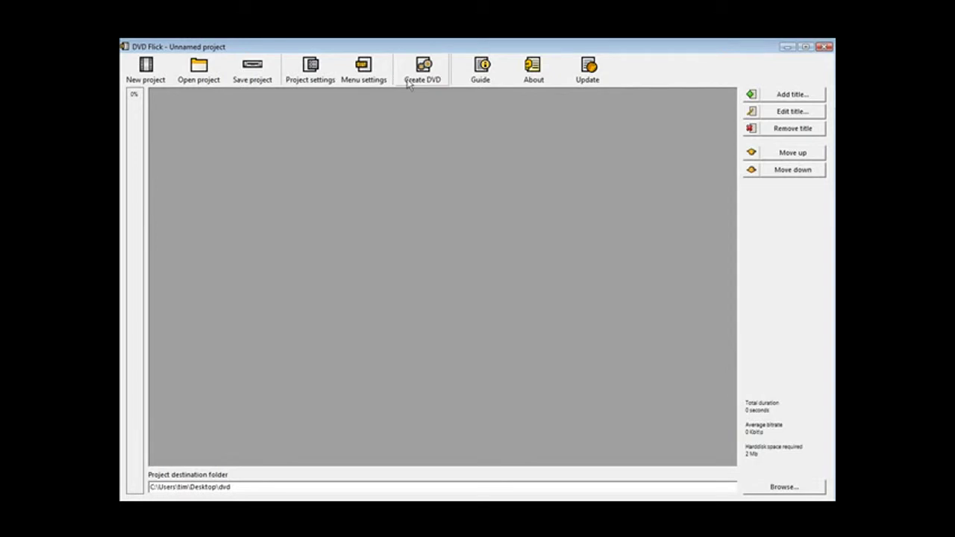
Step: Title the project 'test', keep the DVD (4.3 GB) target size, and set encoder priority to Normal
left_click(312, 69)
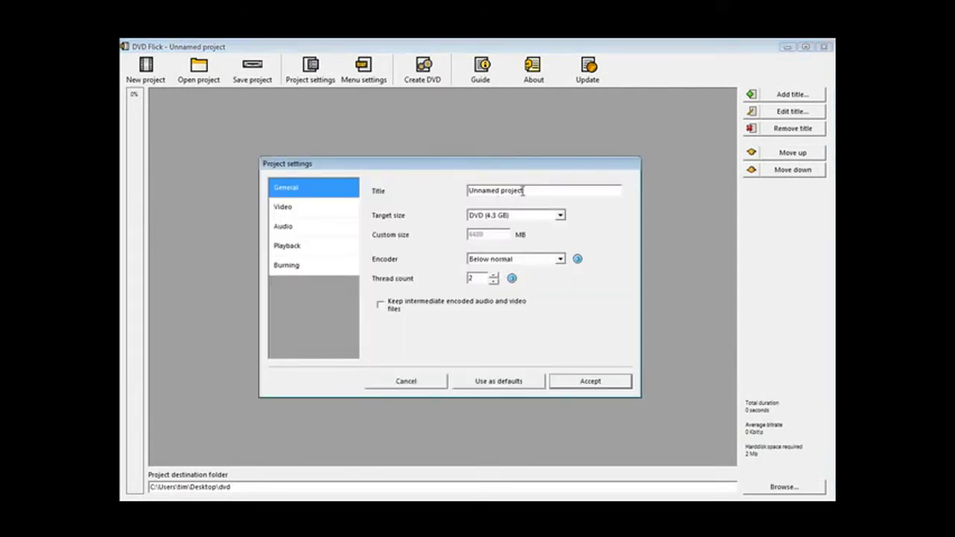
left_click_drag(525, 190, 465, 192)
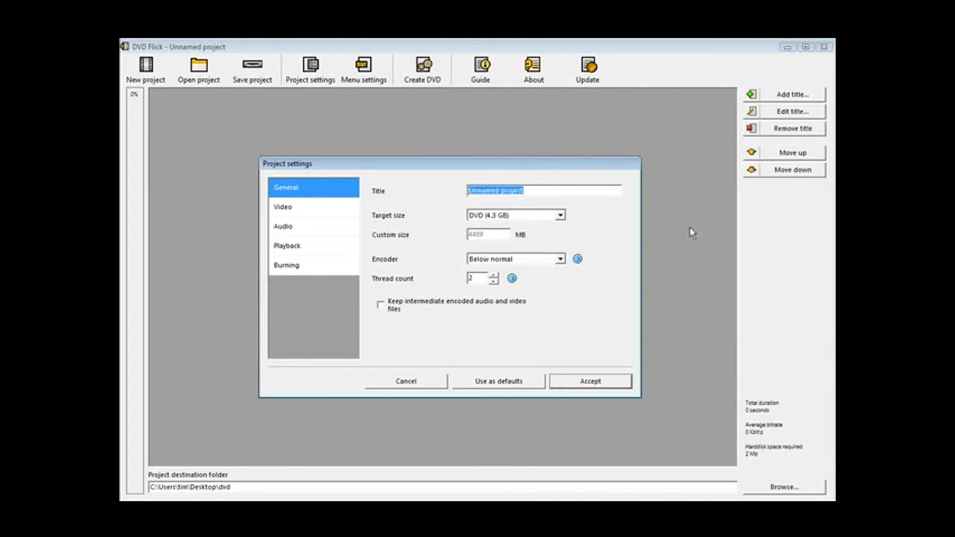
type("test")
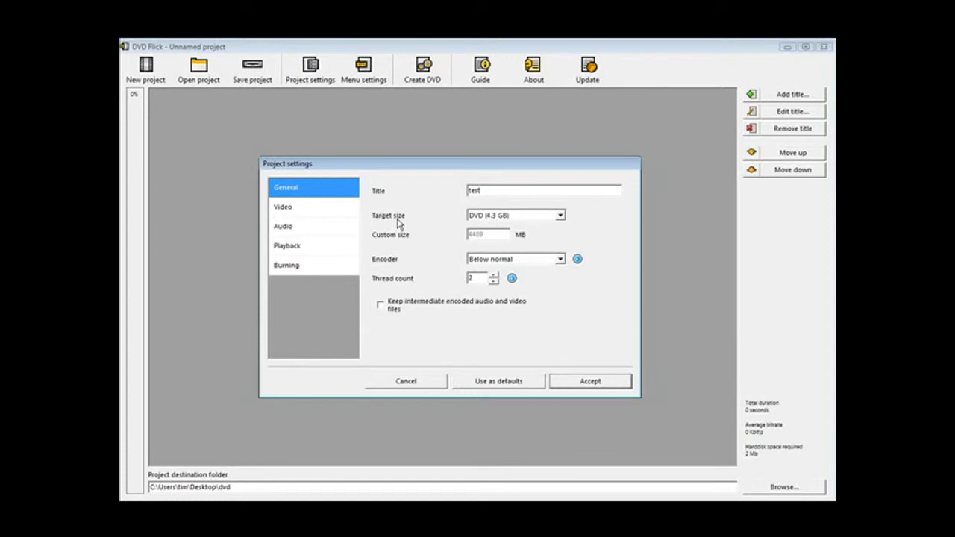
left_click(560, 217)
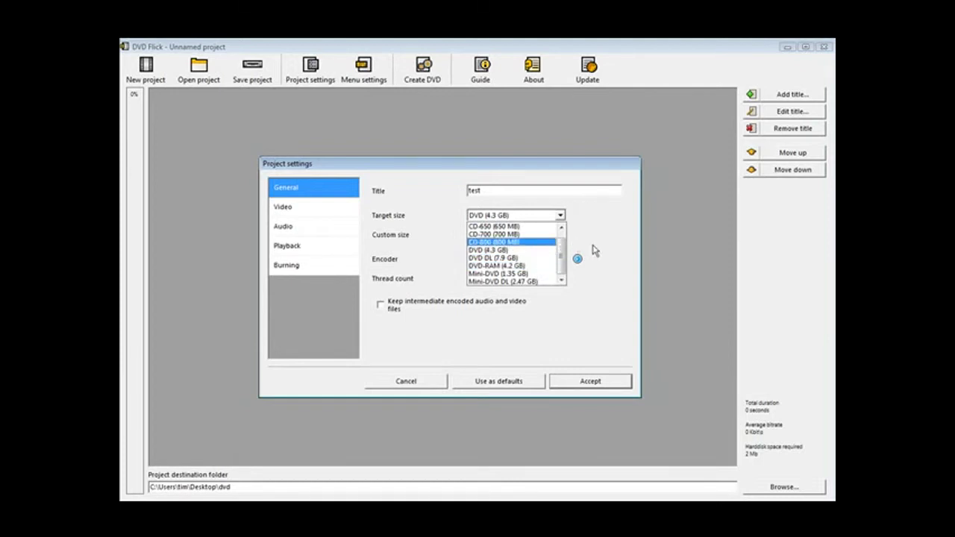
left_click(542, 254)
left_click(562, 218)
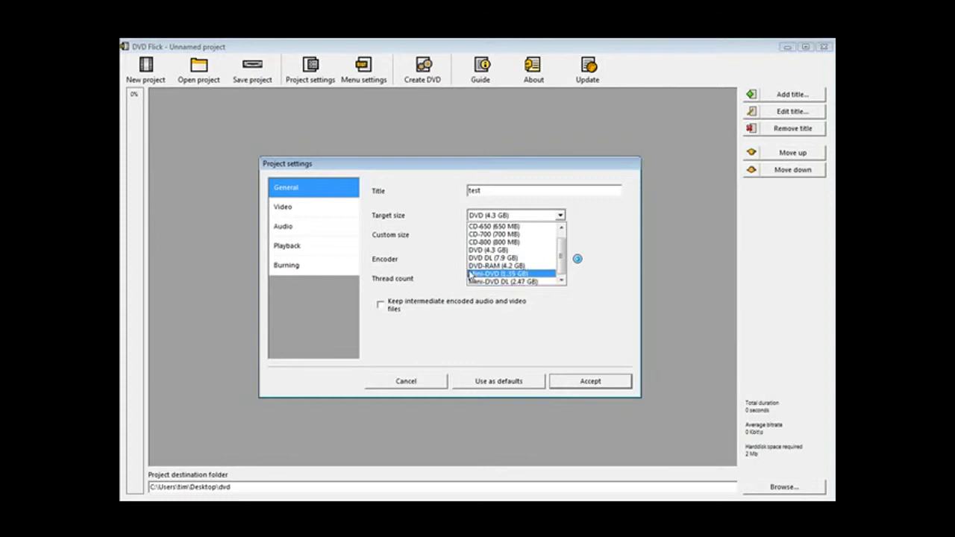
left_click(500, 250)
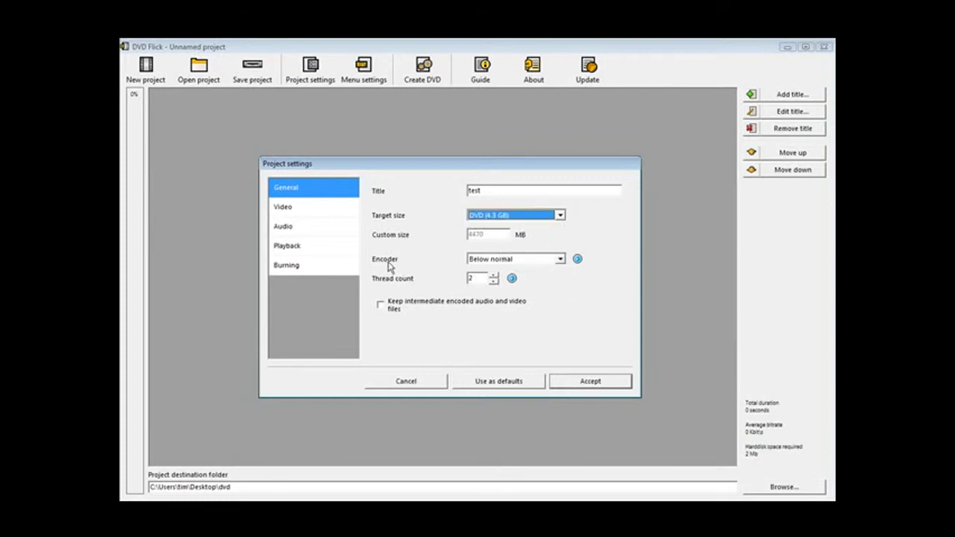
left_click(560, 259)
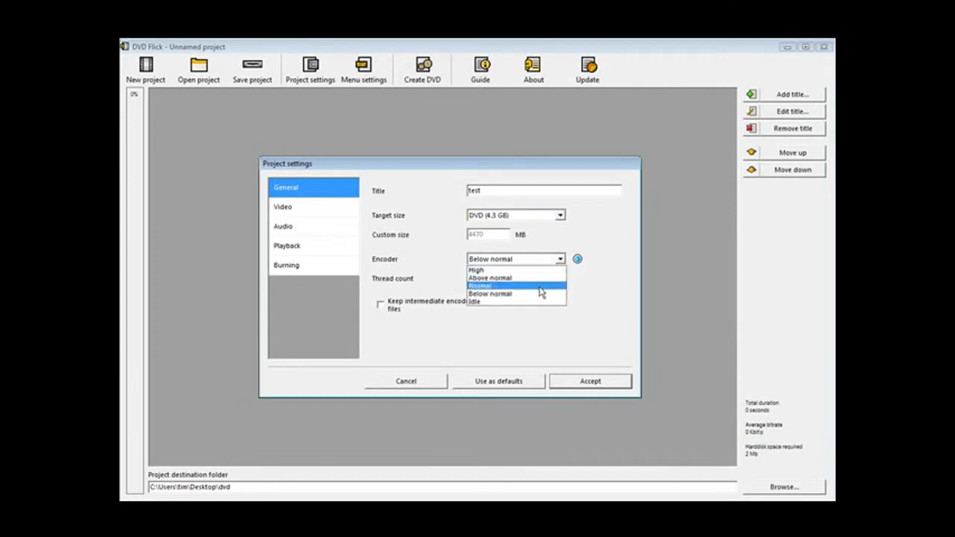
left_click(541, 287)
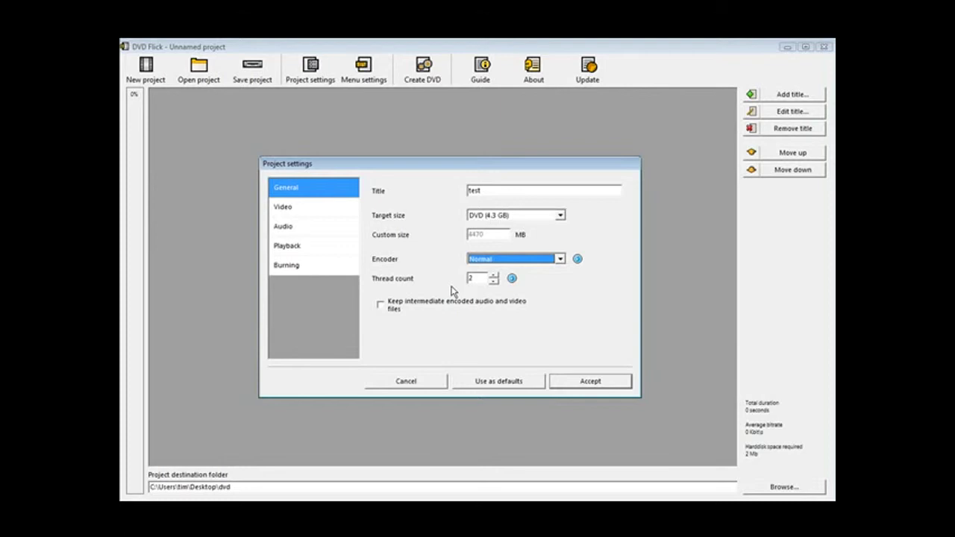
Step: Check the video settings, keeping NTSC as the target format, then view the audio settings
left_click(300, 213)
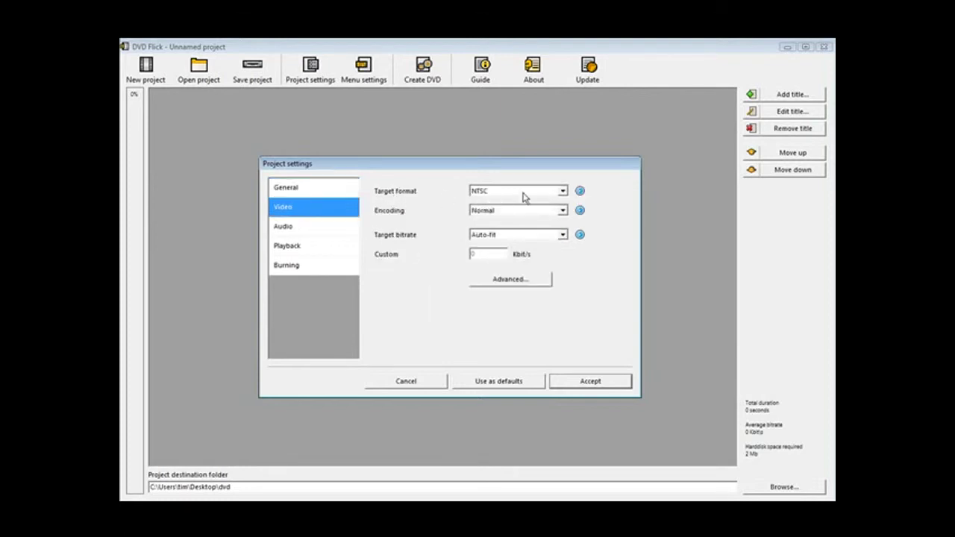
left_click(563, 192)
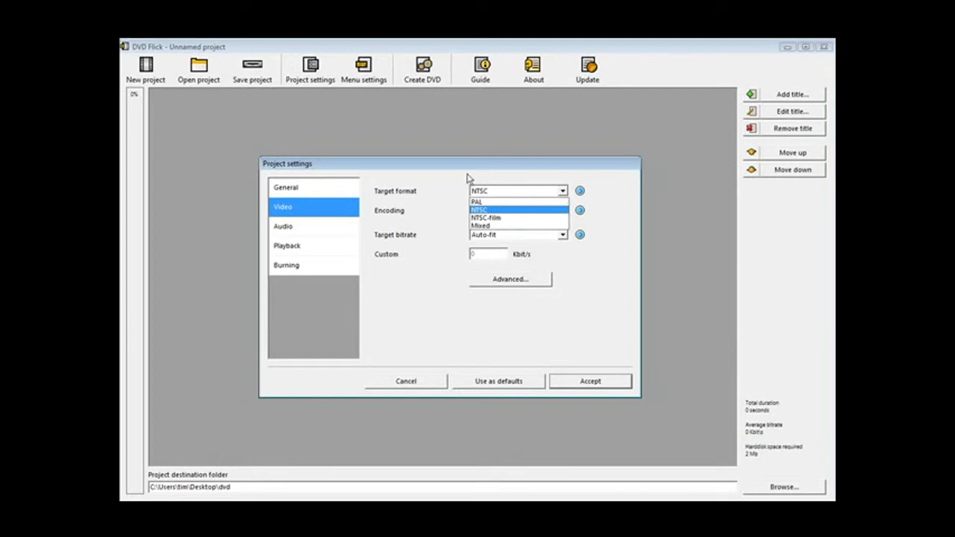
left_click(427, 200)
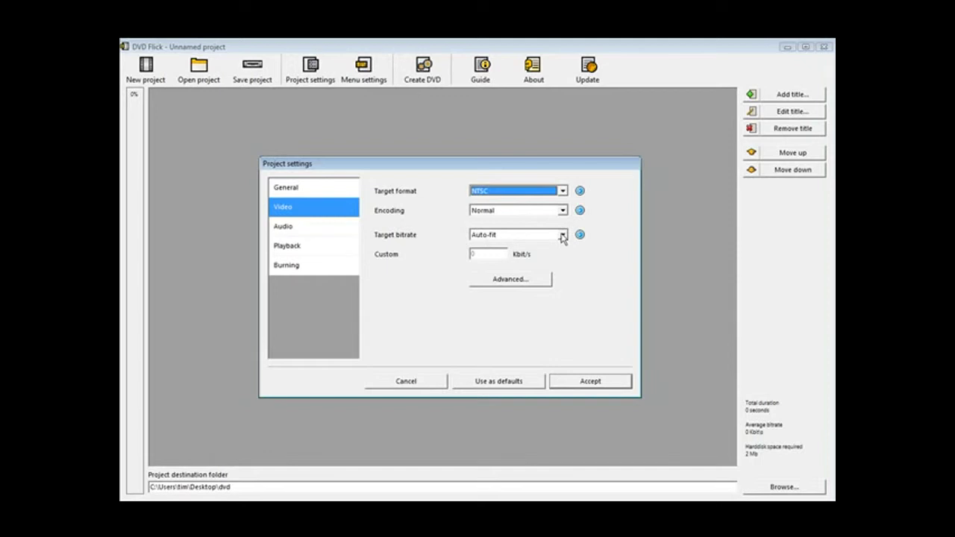
left_click(287, 228)
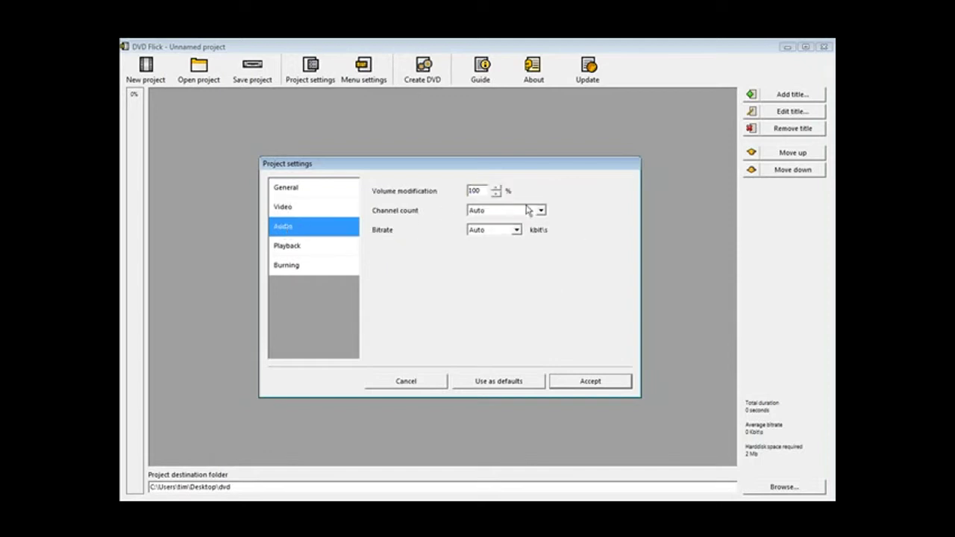
Step: Set playback to 'Play the next title' and uncheck 'Loop to first title when done playing last'
left_click(297, 247)
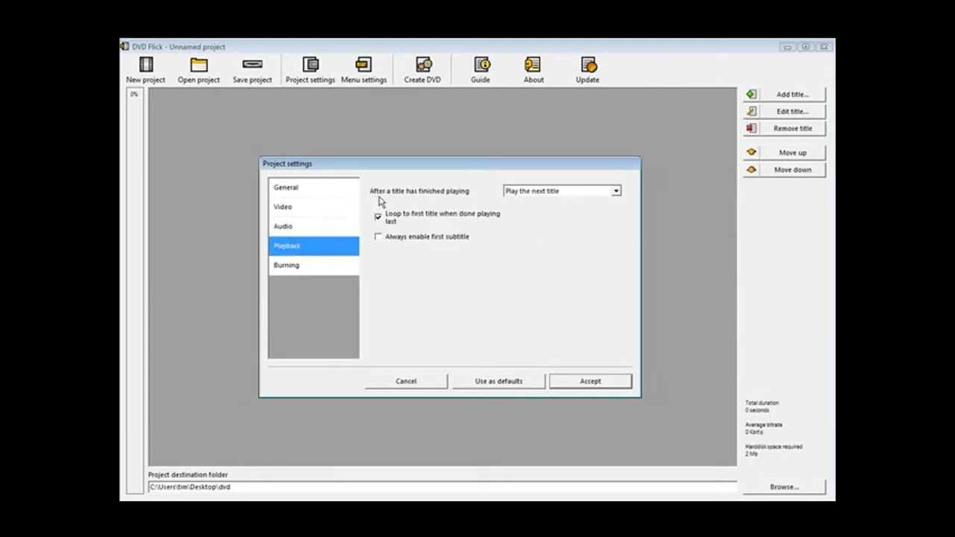
left_click(616, 192)
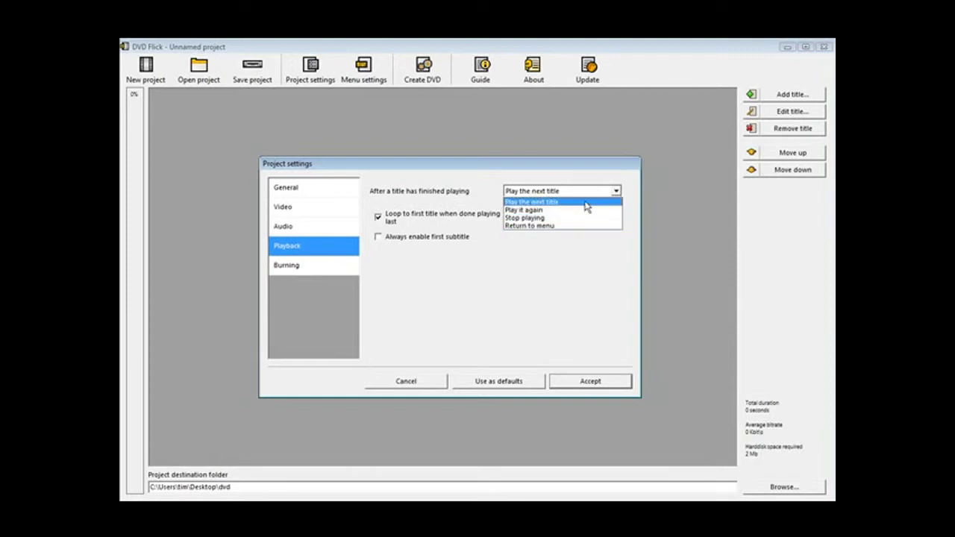
left_click(588, 202)
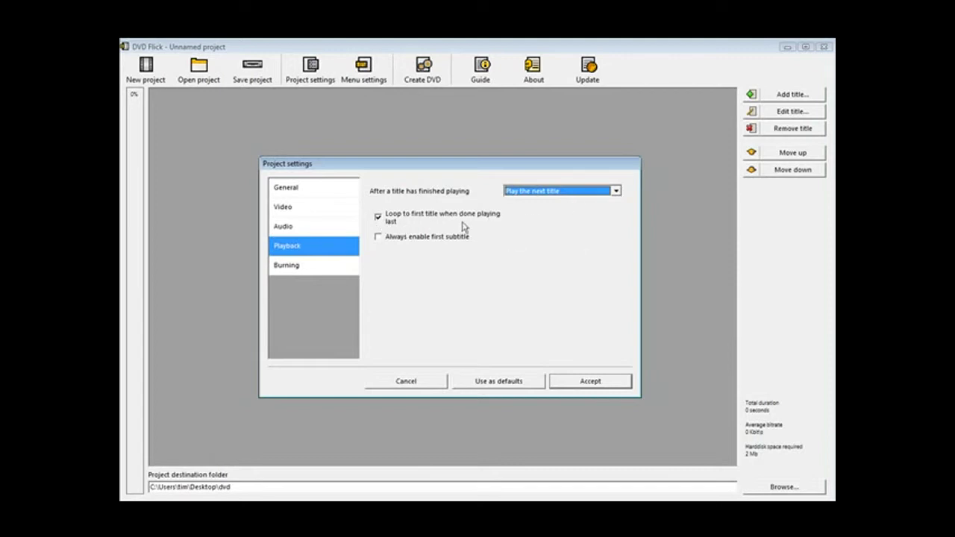
left_click(379, 217)
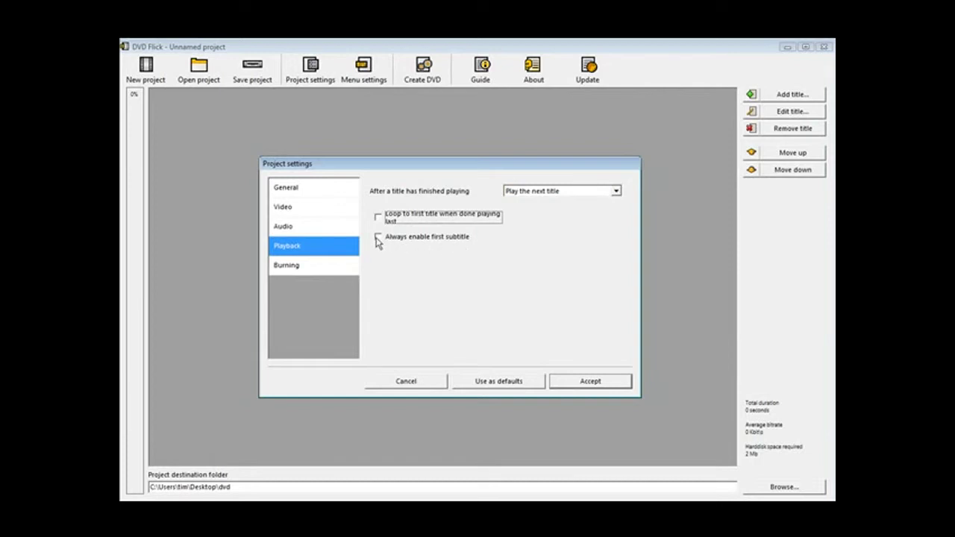
left_click(307, 268)
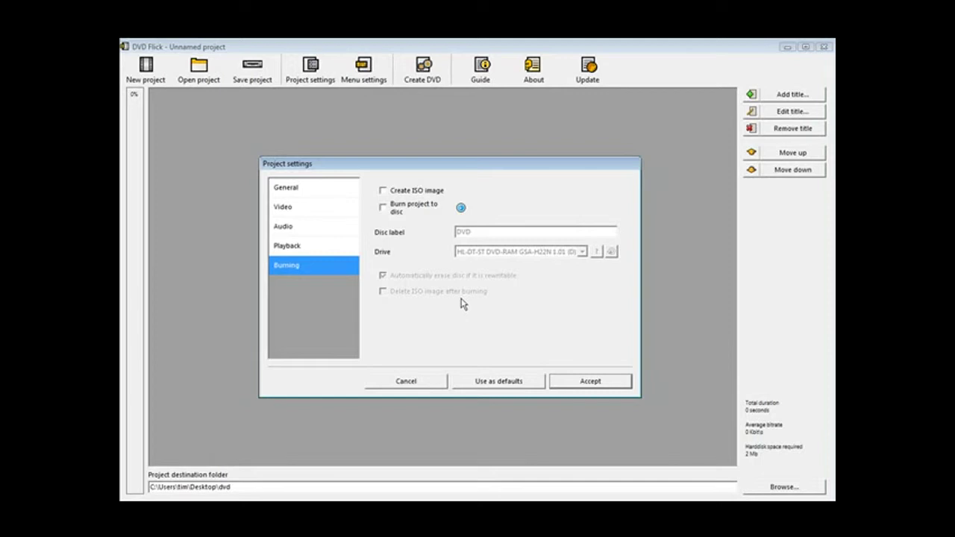
Step: Tick 'Burn project to disc' and accept the project settings
left_click(382, 207)
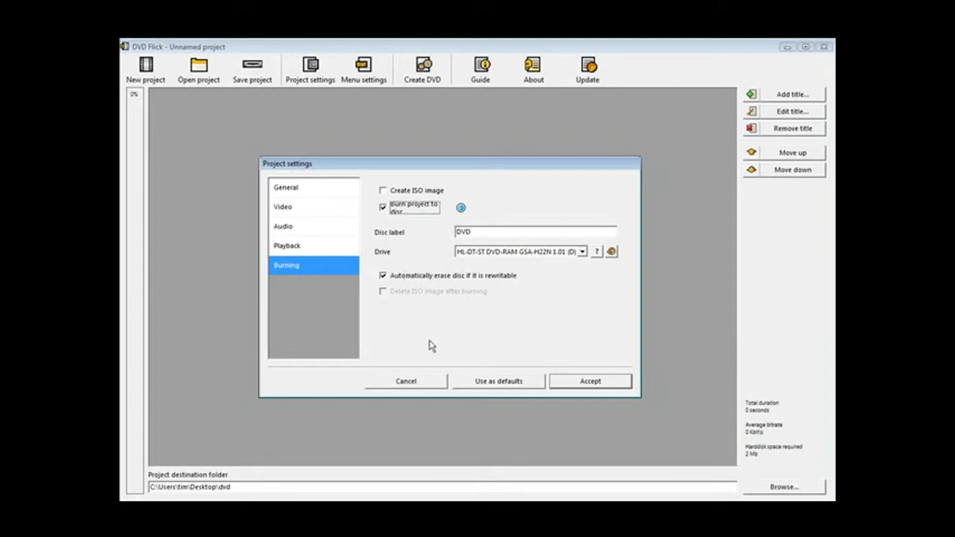
left_click(583, 382)
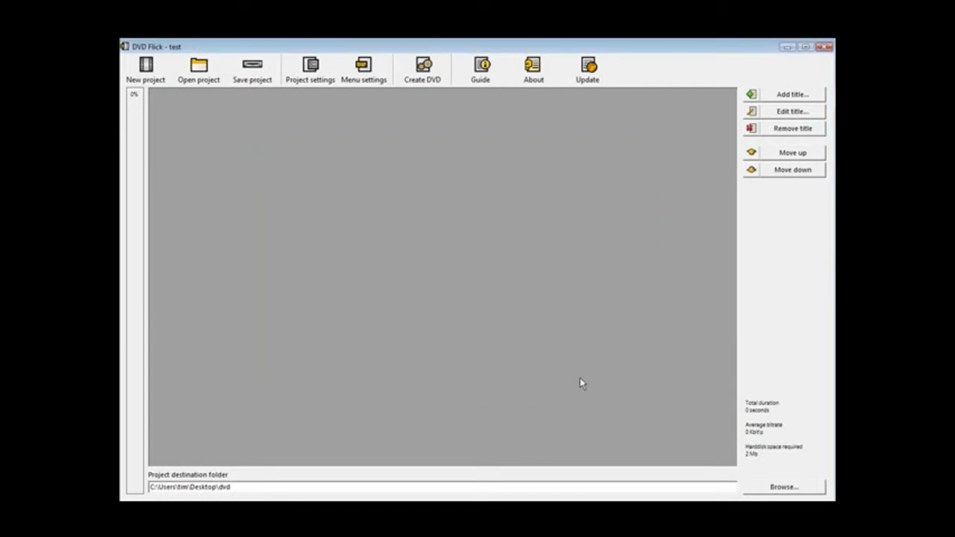
left_click(365, 71)
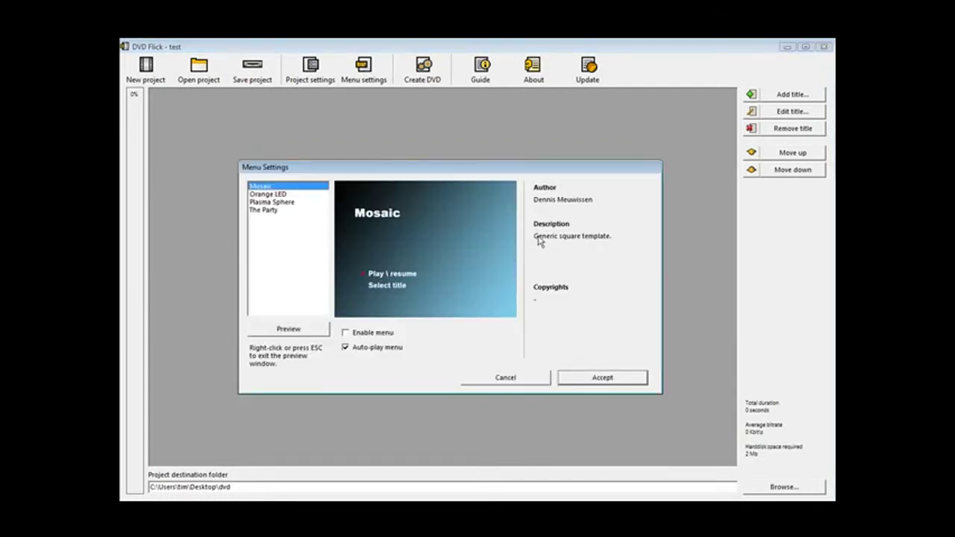
Step: Pick the Mosaic menu template, tick Enable menu, keep Auto-play menu on, and accept
left_click(267, 194)
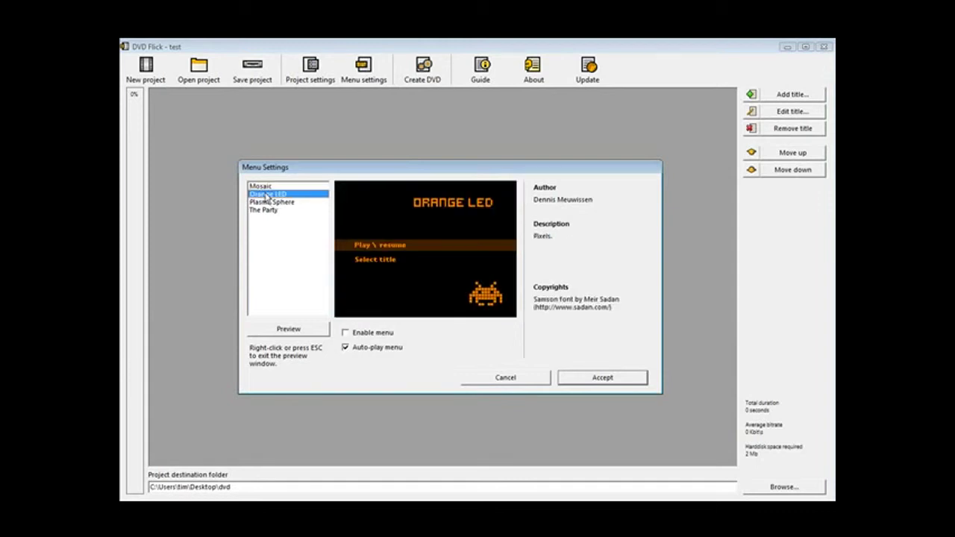
left_click(273, 202)
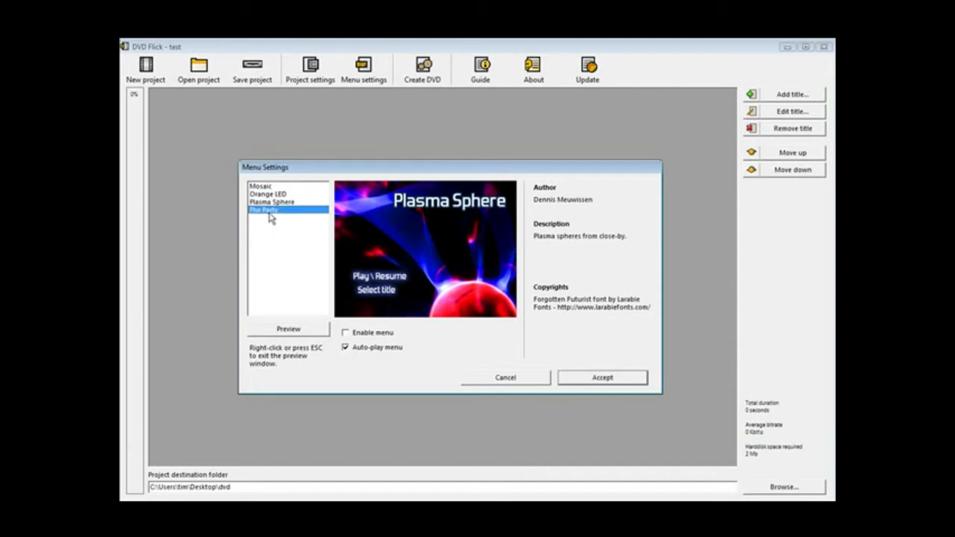
left_click(268, 211)
left_click(263, 188)
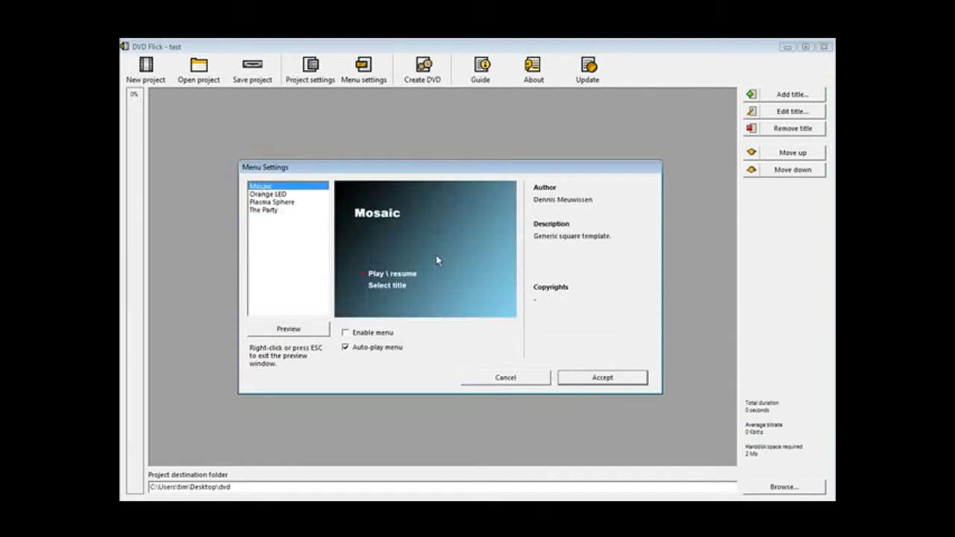
left_click(345, 333)
left_click(352, 348)
left_click(346, 347)
left_click(594, 379)
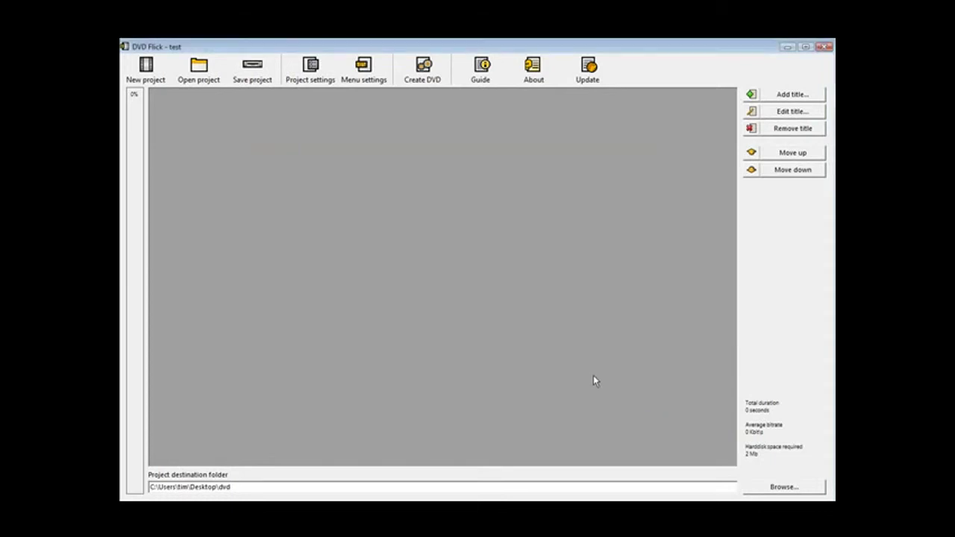
Step: Add video-1.wmv, video-2.wmv and video-3.wmv as three separate titles
left_click(792, 96)
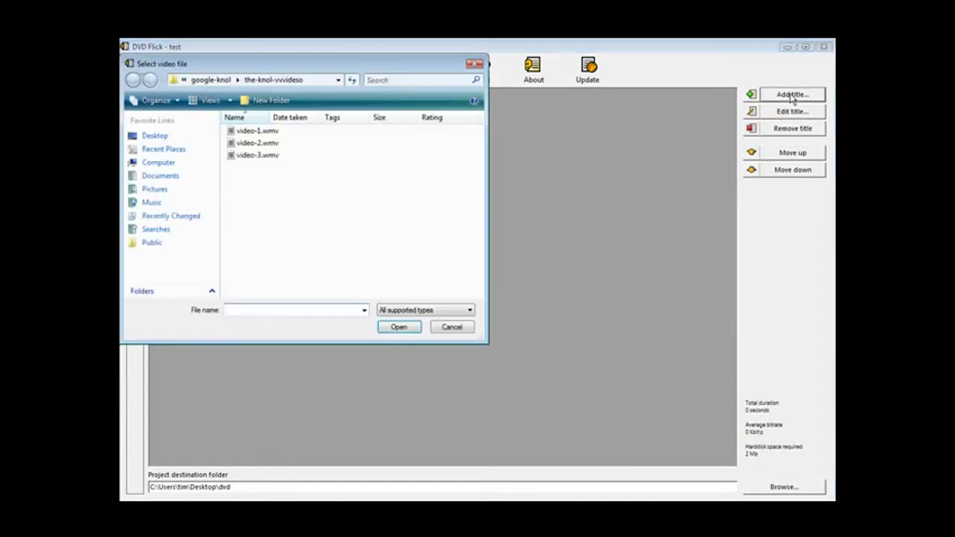
left_click_drag(229, 70, 234, 68)
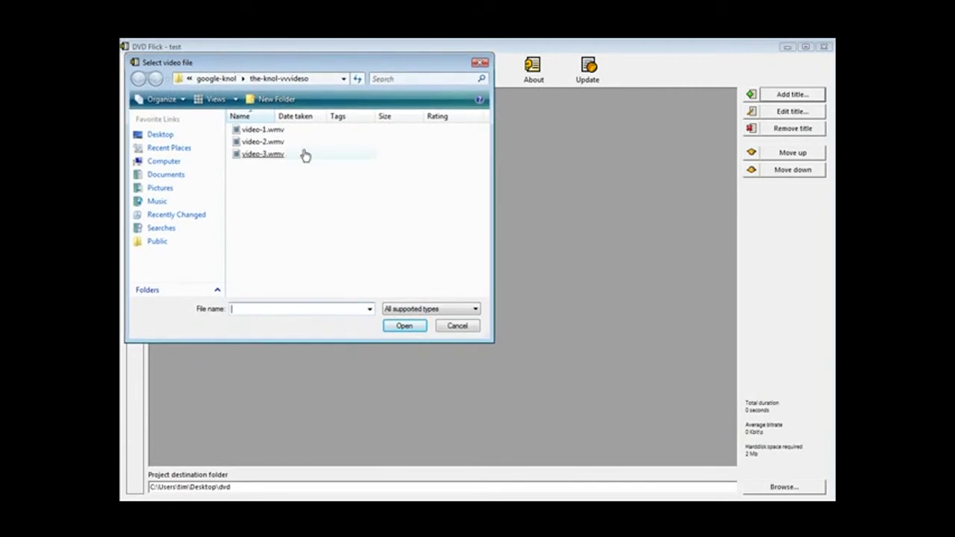
double_click(263, 130)
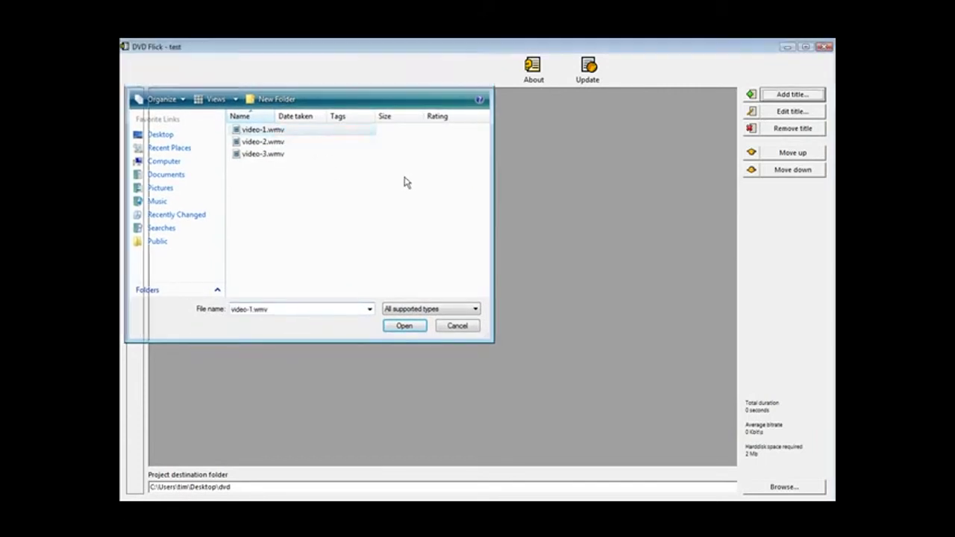
left_click(793, 95)
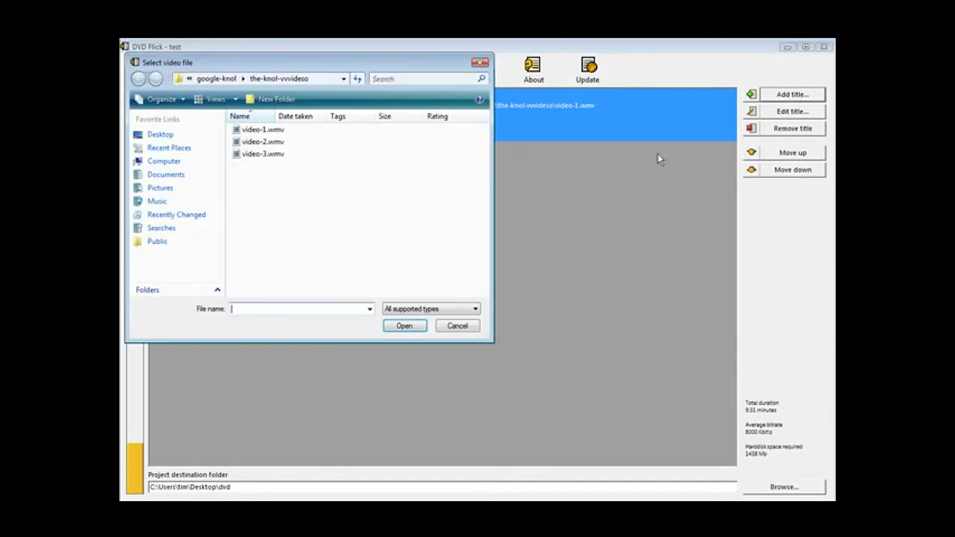
left_click(252, 142)
key("Return")
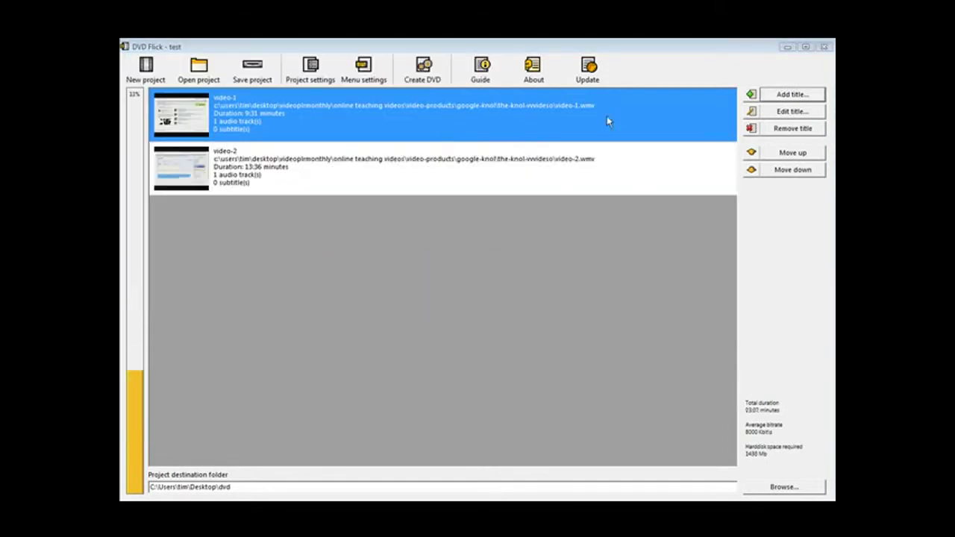
left_click(794, 95)
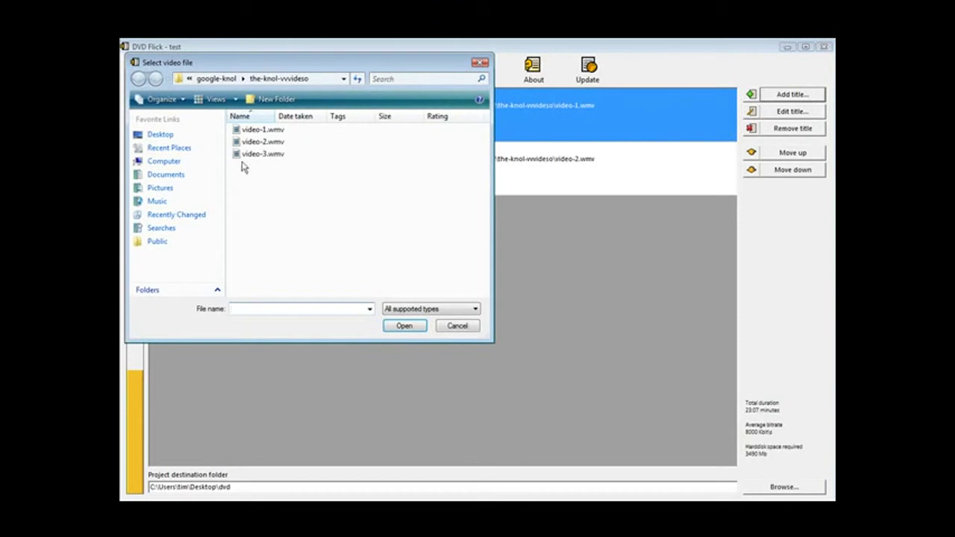
left_click(258, 153)
key("Return")
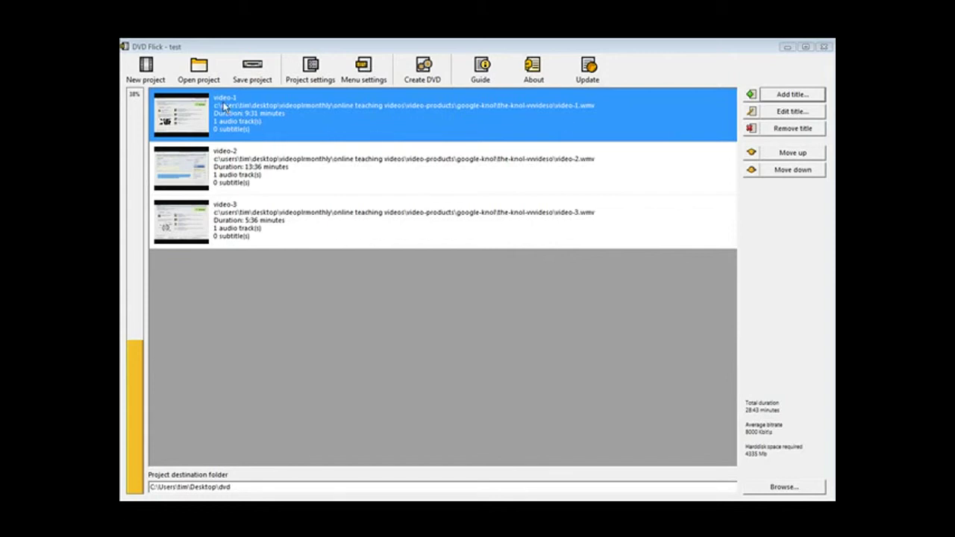
Step: Rename the three titles 'Video One', 'Video Two' and 'Video Three' and accept
left_click(781, 115)
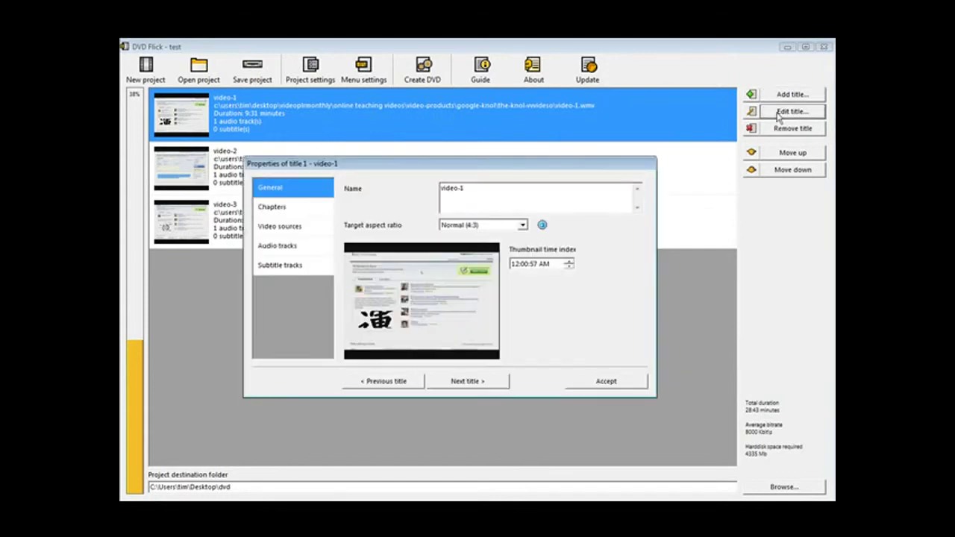
left_click_drag(467, 189, 424, 191)
type("Video One")
left_click(480, 383)
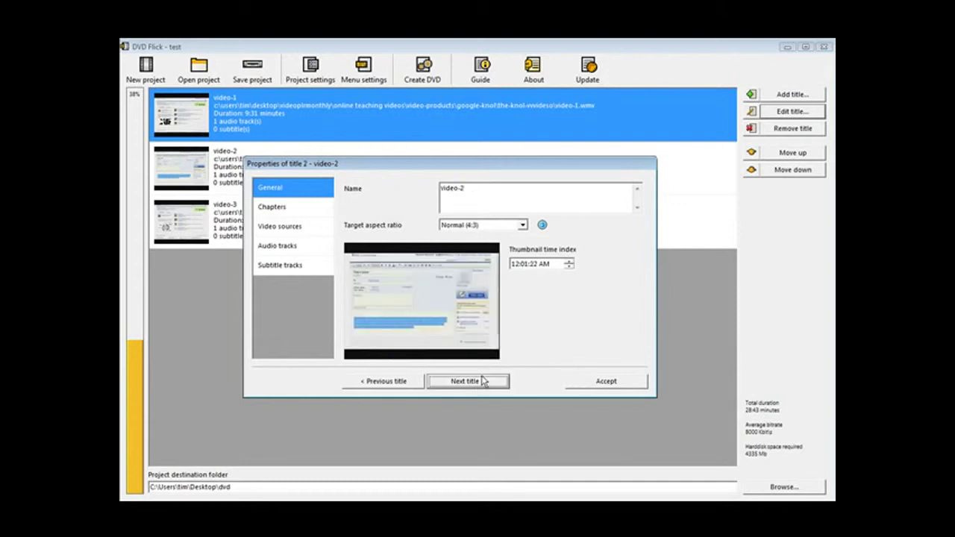
left_click_drag(469, 189, 348, 186)
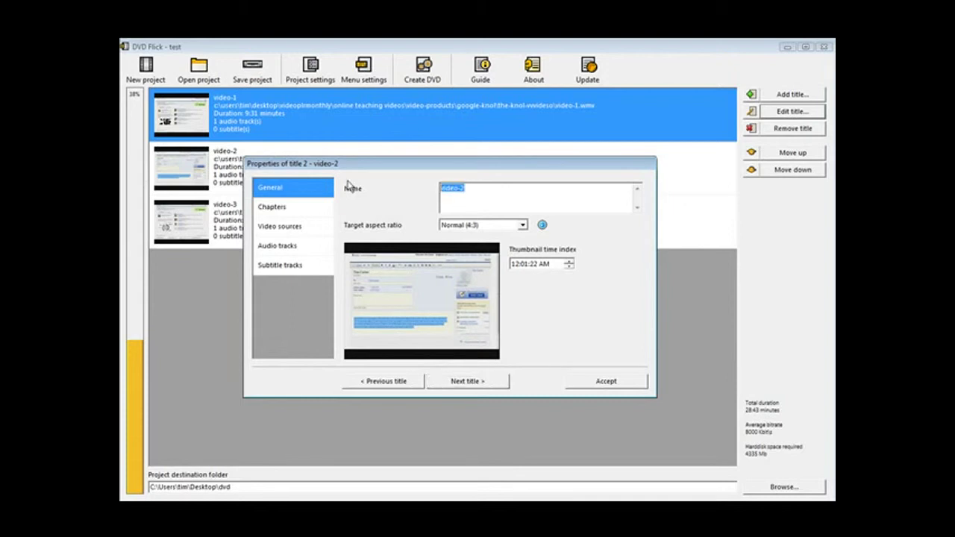
type("Video Two")
left_click(475, 383)
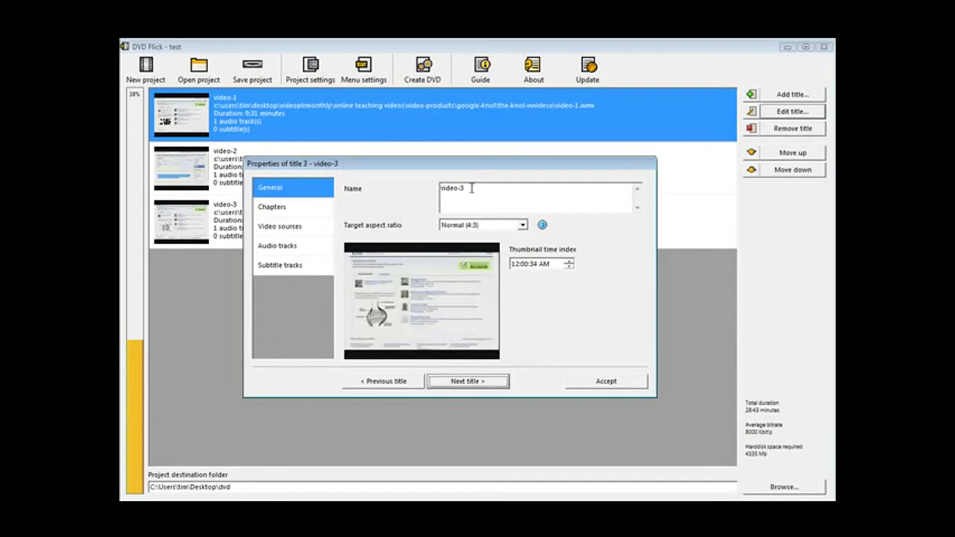
left_click_drag(471, 188, 399, 192)
type("Video")
type(" The")
type("ee")
left_click(470, 384)
left_click(607, 380)
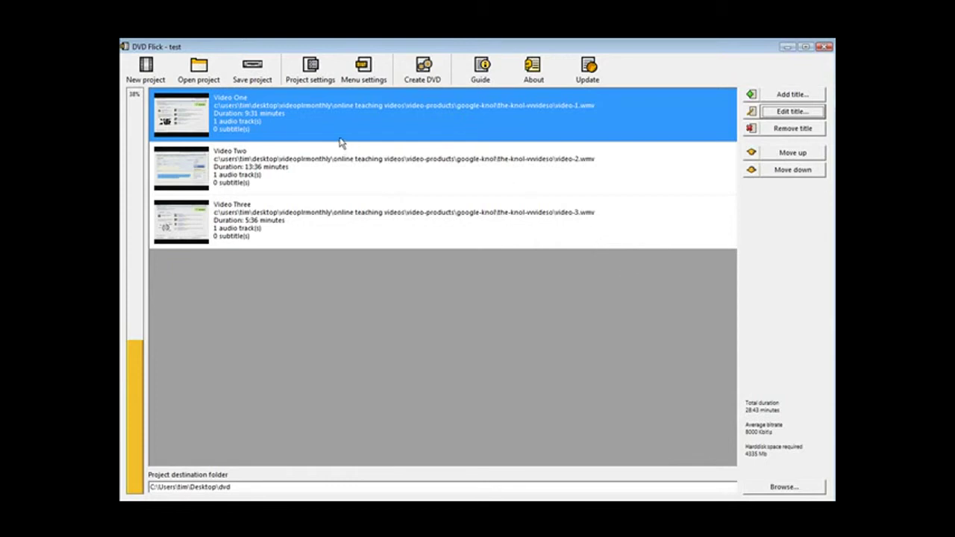
Step: Start Create DVD, confirming the burn notice and overwriting the existing destination folder
left_click(423, 73)
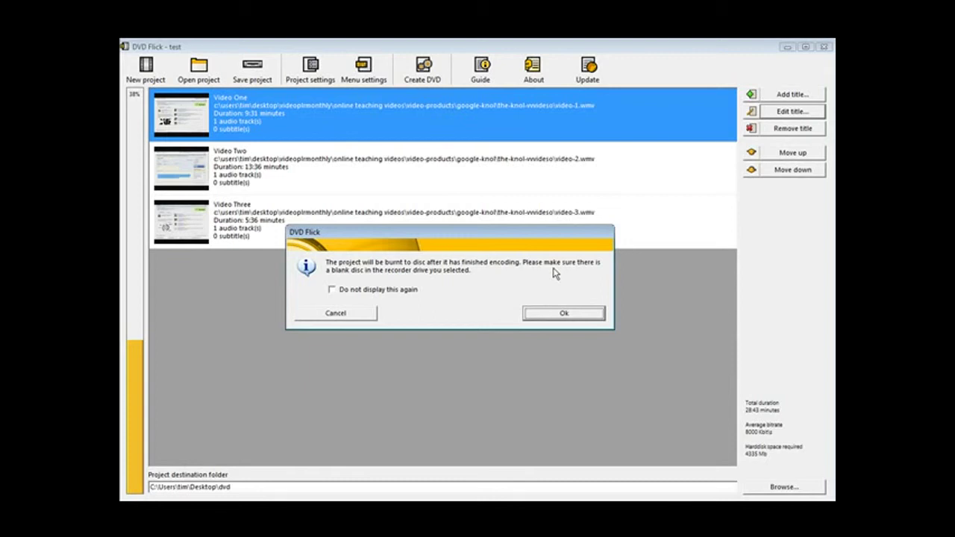
left_click(564, 314)
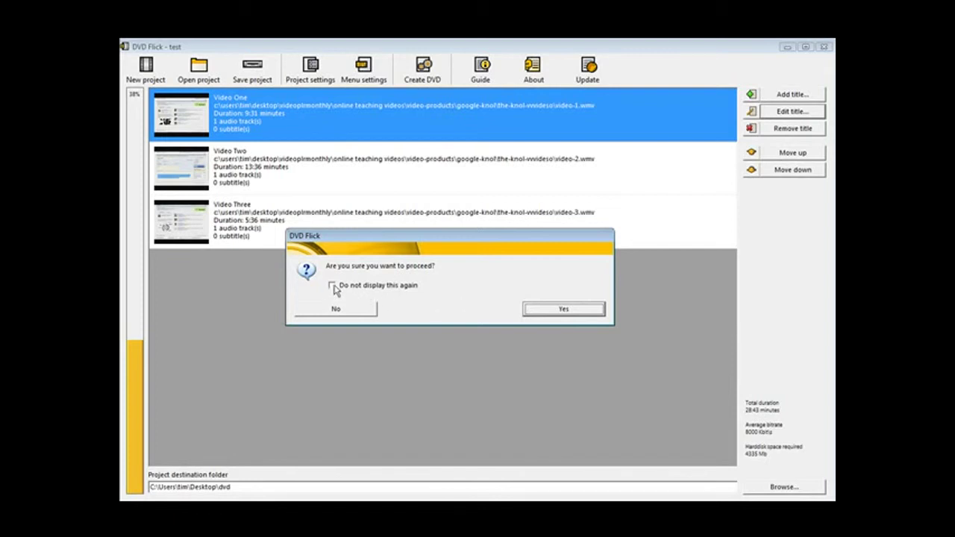
left_click(561, 309)
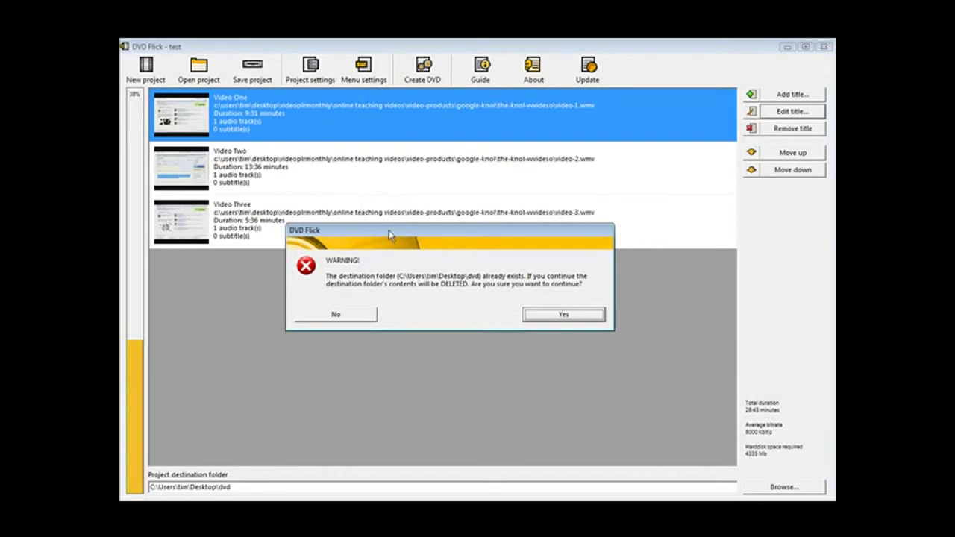
left_click(561, 315)
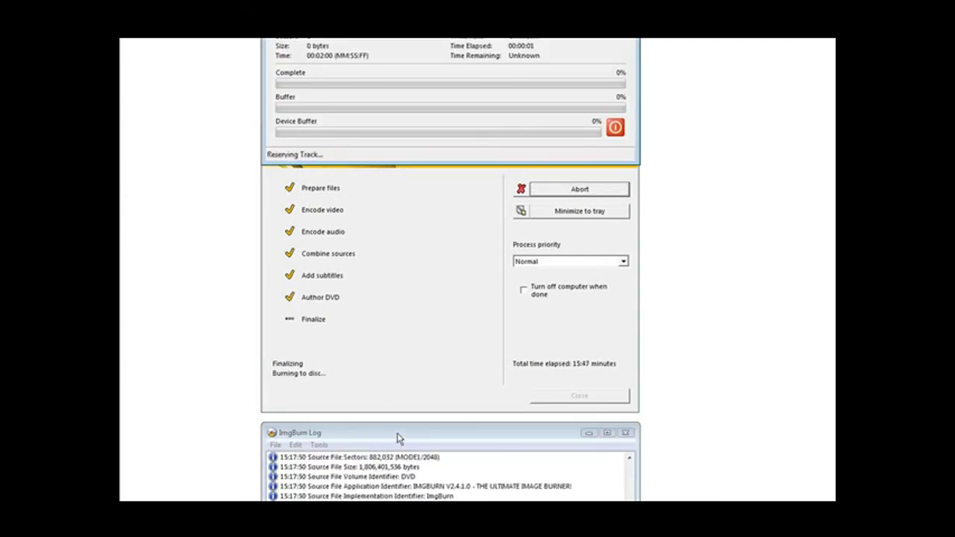
Step: Move the ImgBurn Log window up to reveal more of the burn log
left_click_drag(398, 439, 387, 316)
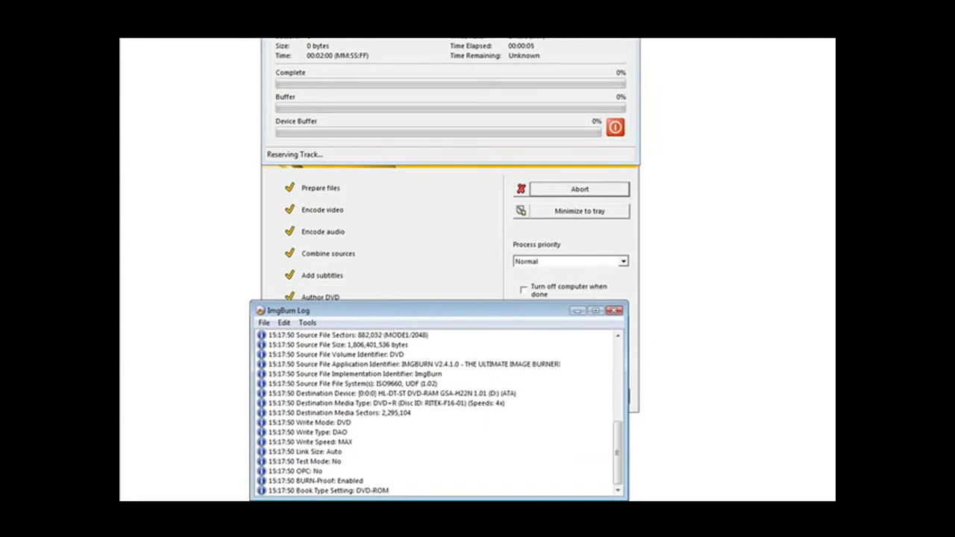